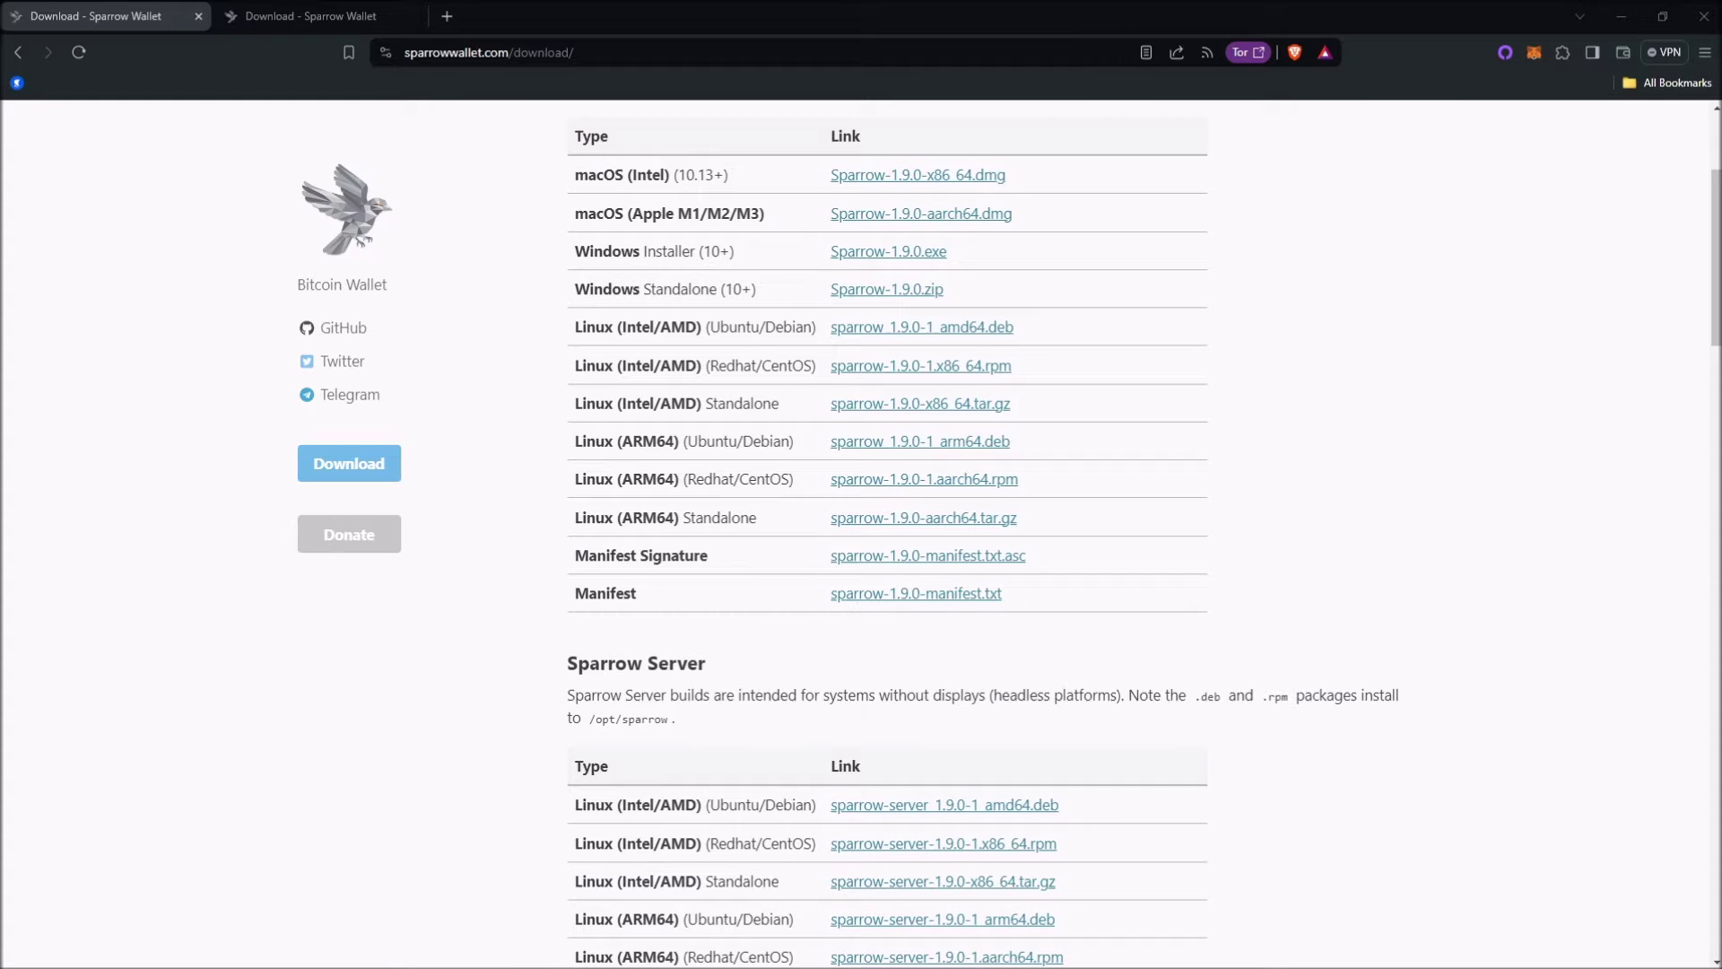
# Scroll through the YouTube page of the 'How To Verify Sparrow Wallet!' tutorial.
pyautogui.scroll(2, 1273, 556)
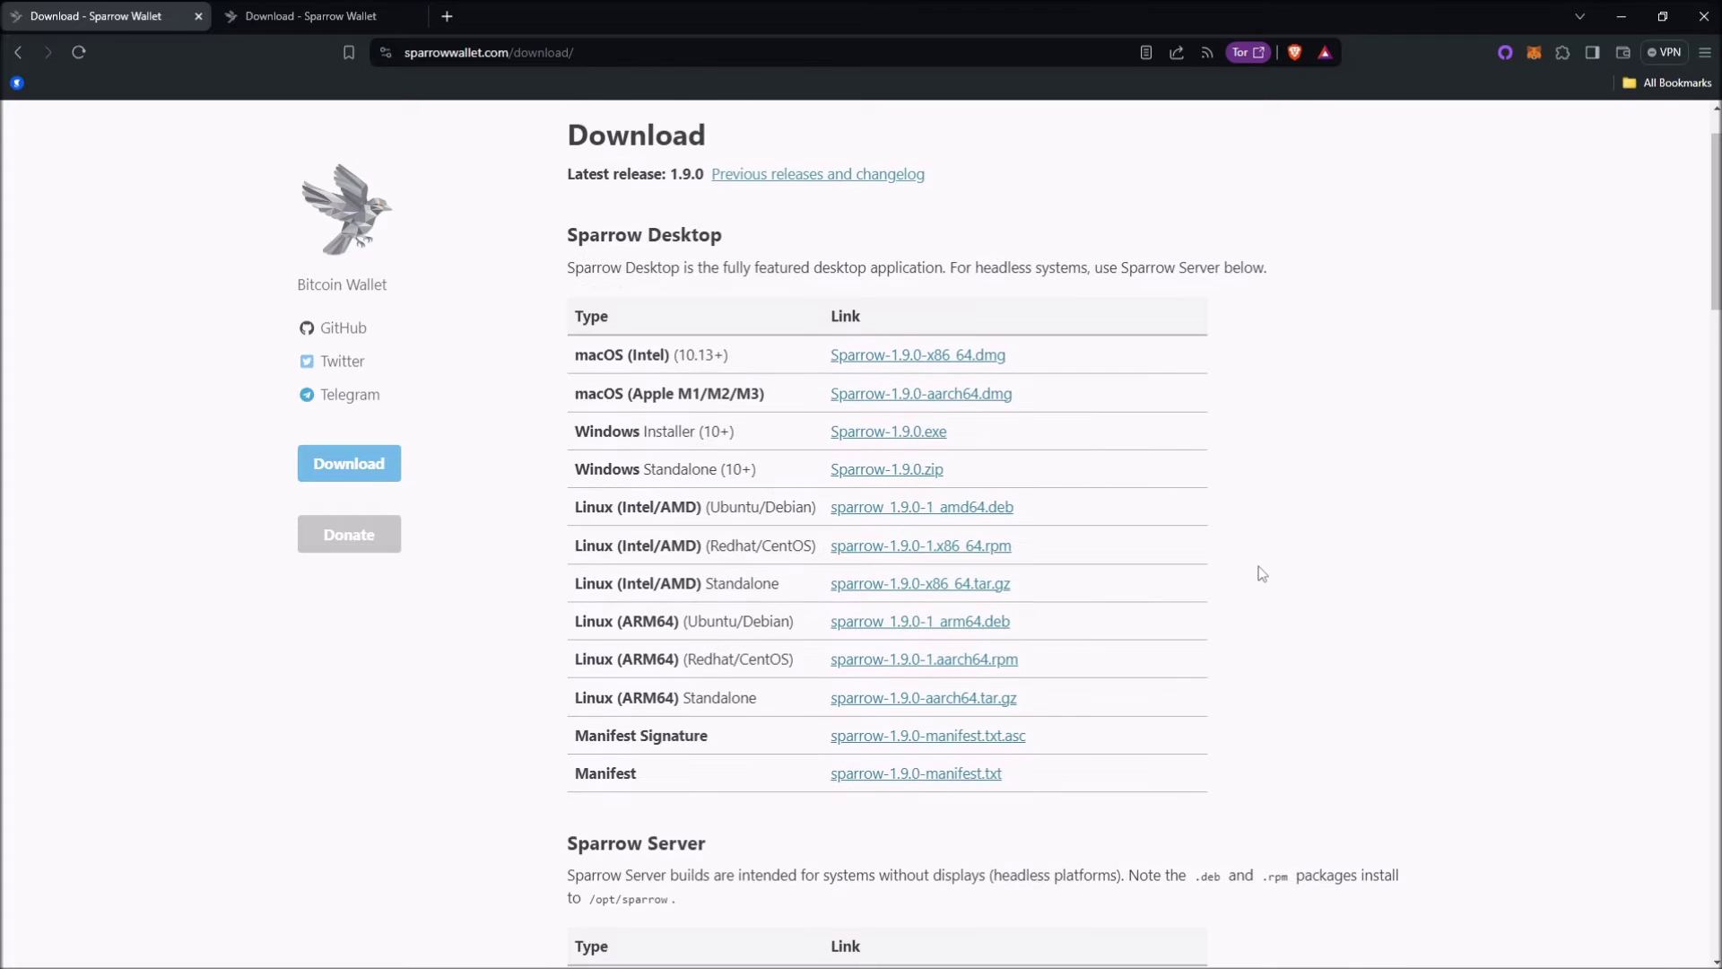
pyautogui.scroll(1, 1260, 574)
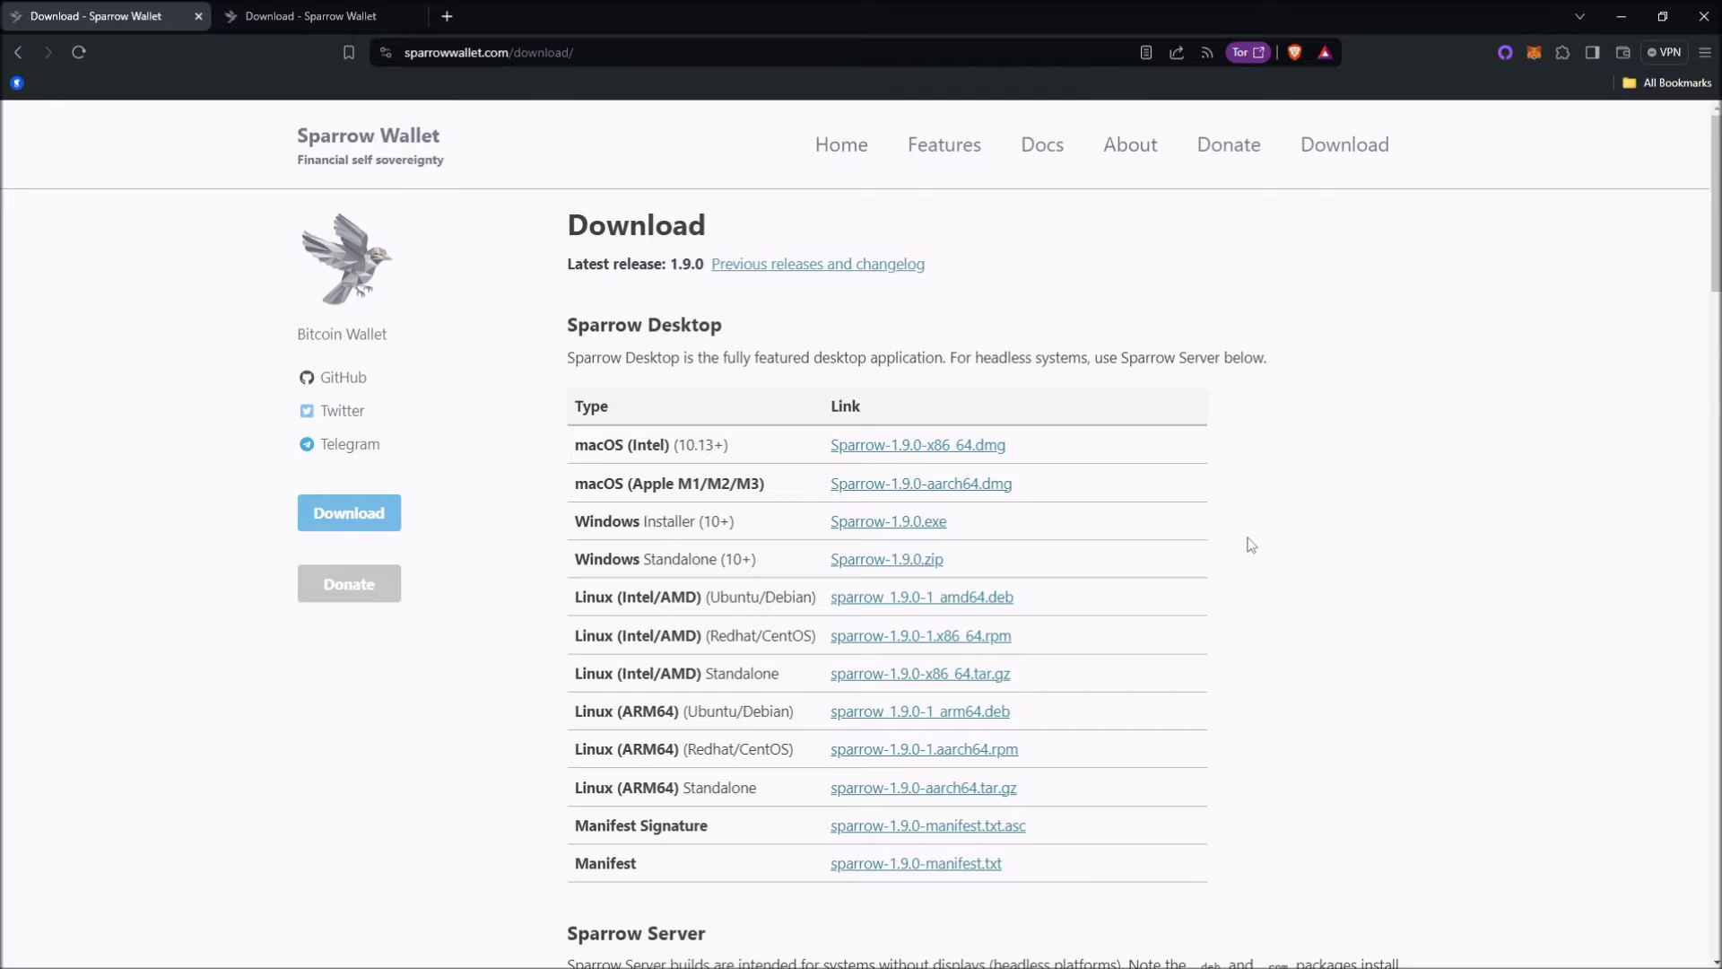
pyautogui.scroll(-1, 1252, 548)
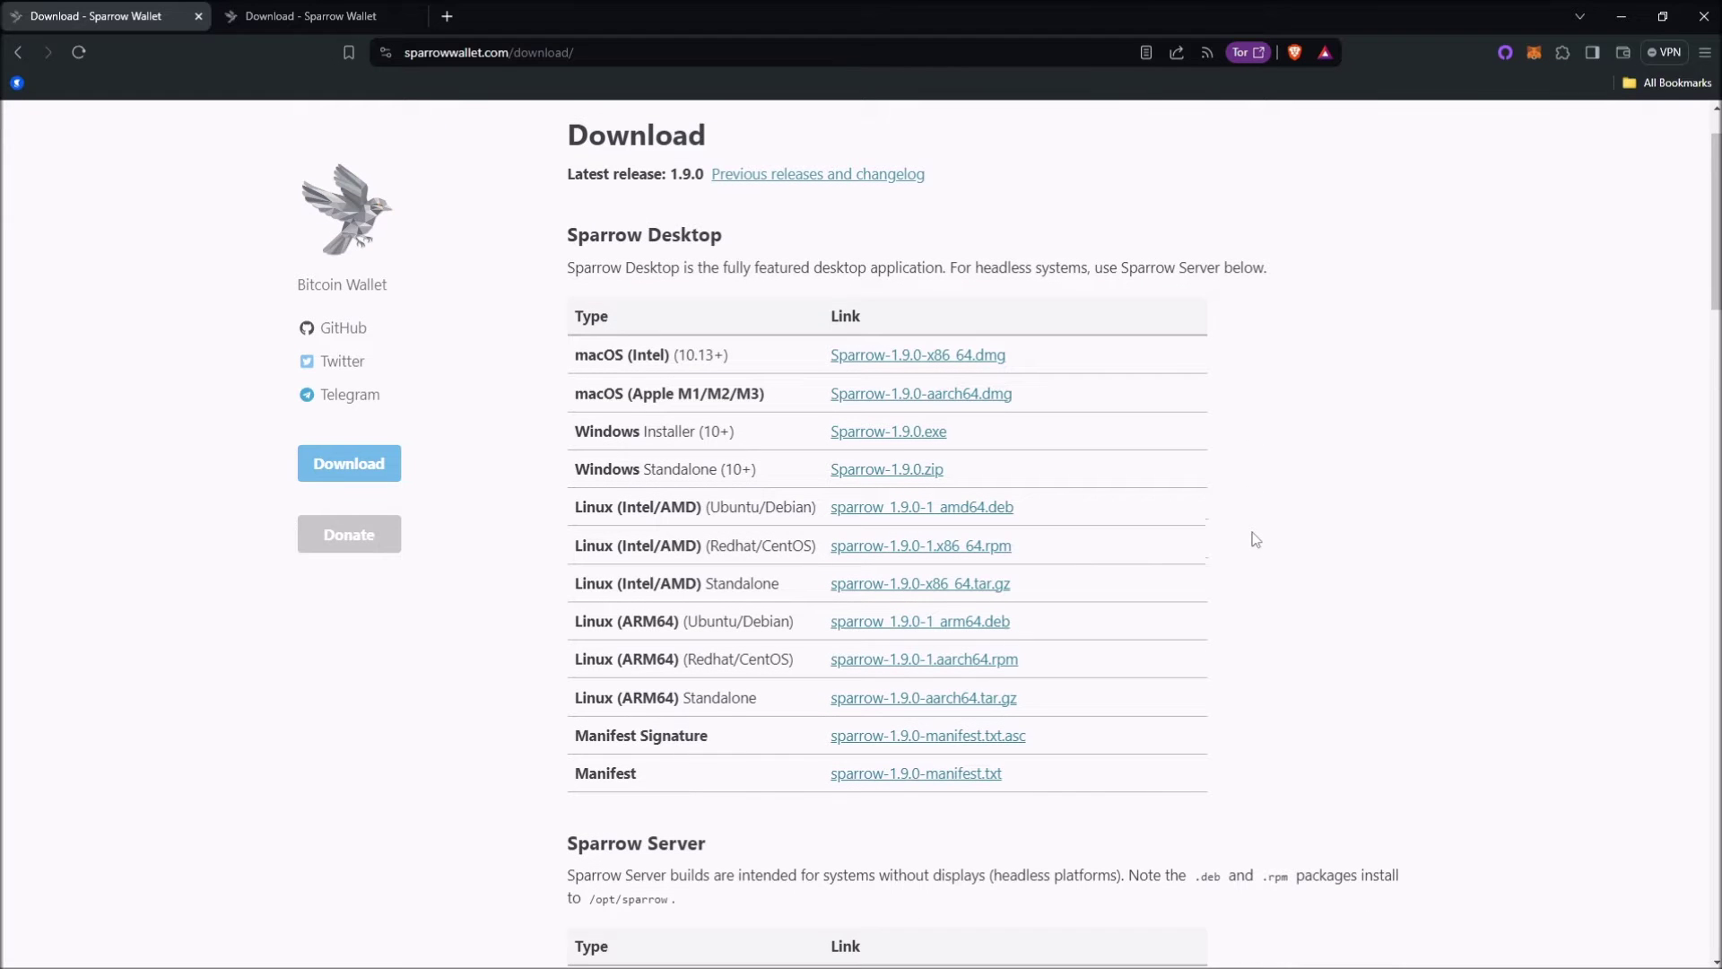
pyautogui.scroll(-1, 1251, 545)
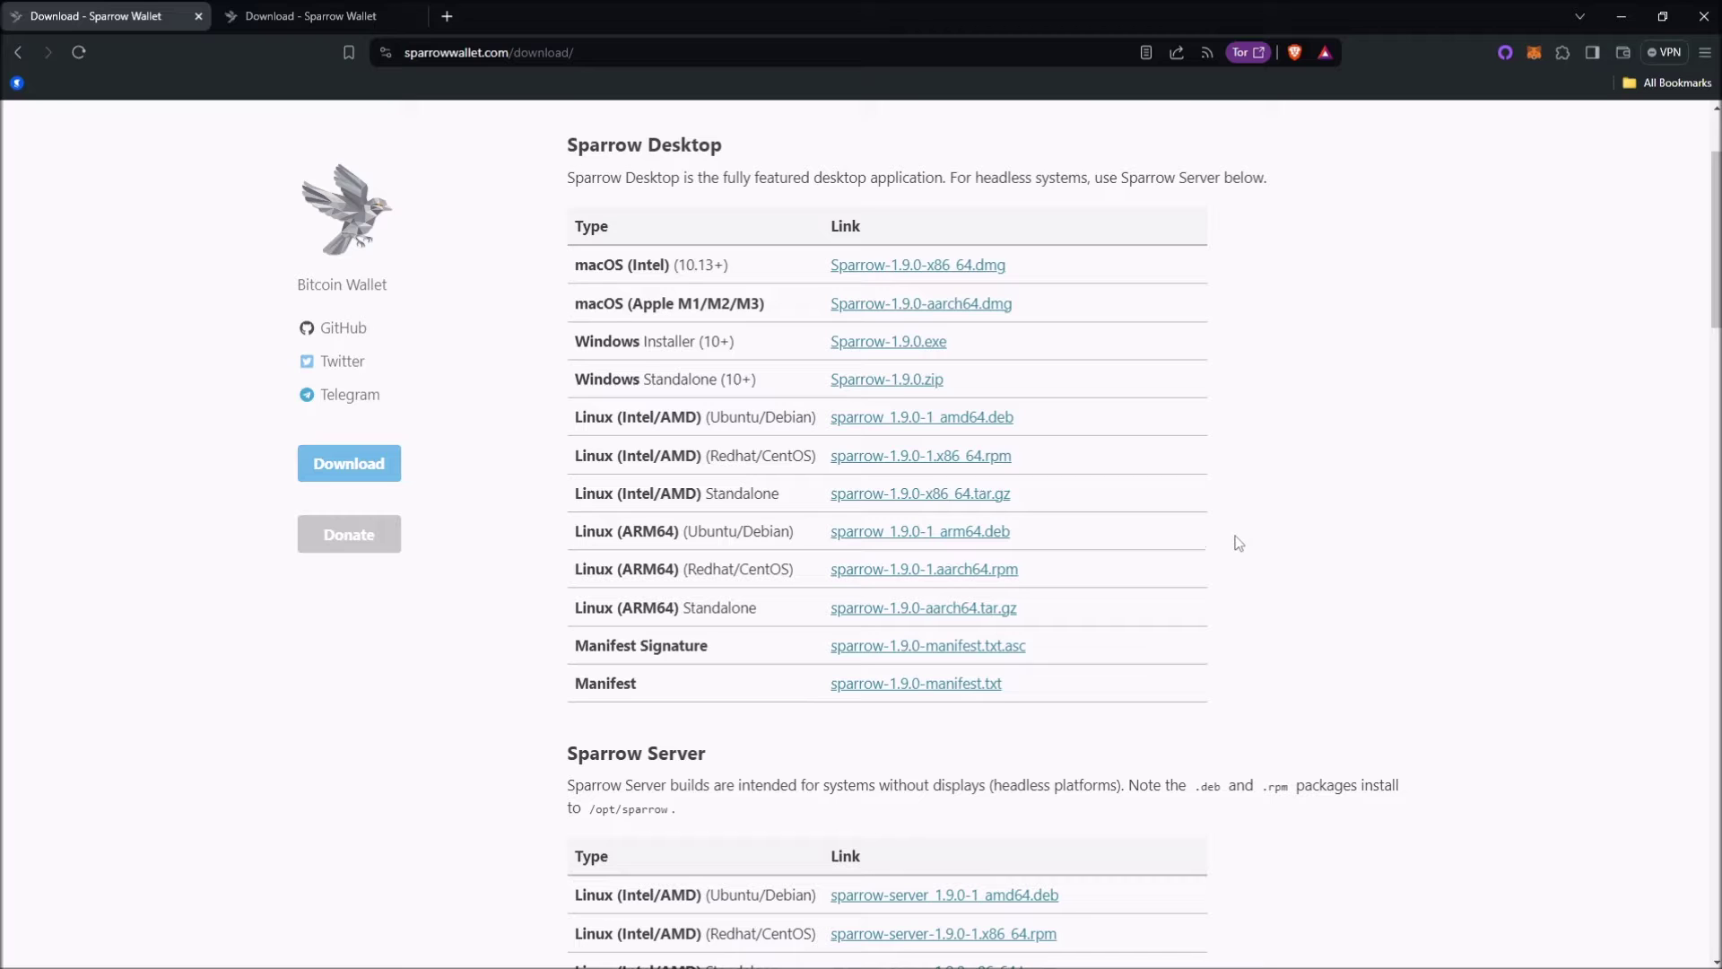
pyautogui.scroll(-1, 1237, 542)
pyautogui.scroll(1, 1238, 541)
pyautogui.scroll(2, 1228, 544)
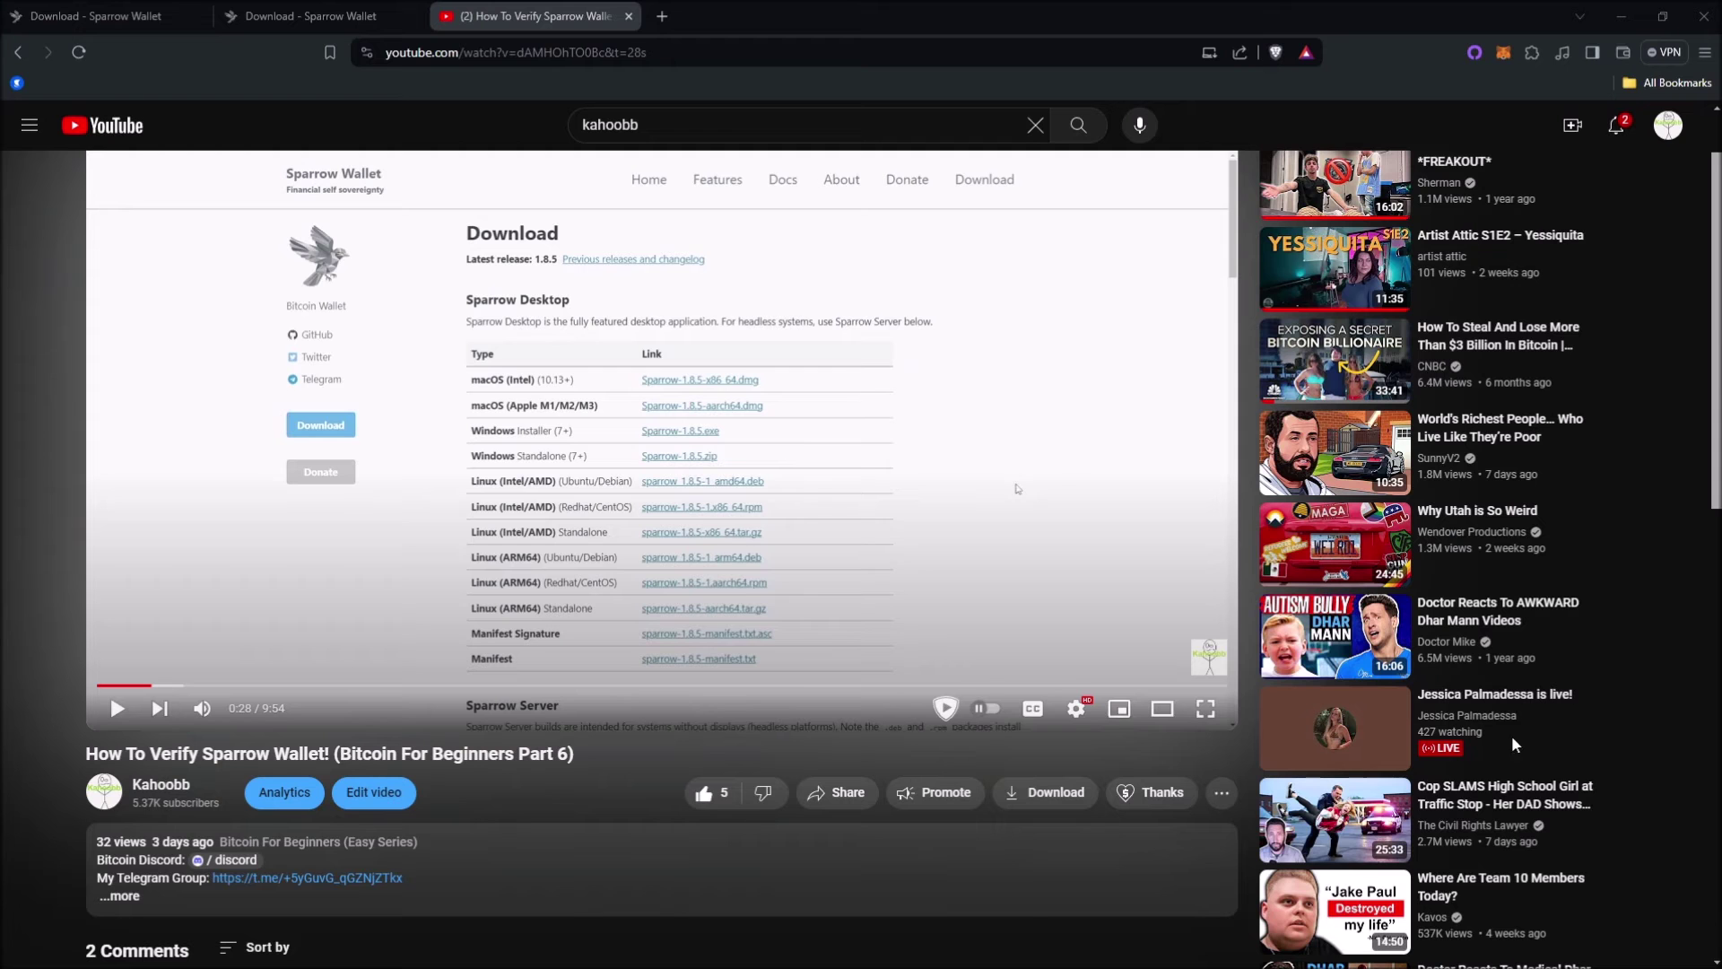
# Leave the YouTube video for the sparrowwallet.com download tab listing the 1.9.0 release files.
pyautogui.moveTo(578, 756); pyautogui.dragTo(325, 756)
pyautogui.click(285, 754)
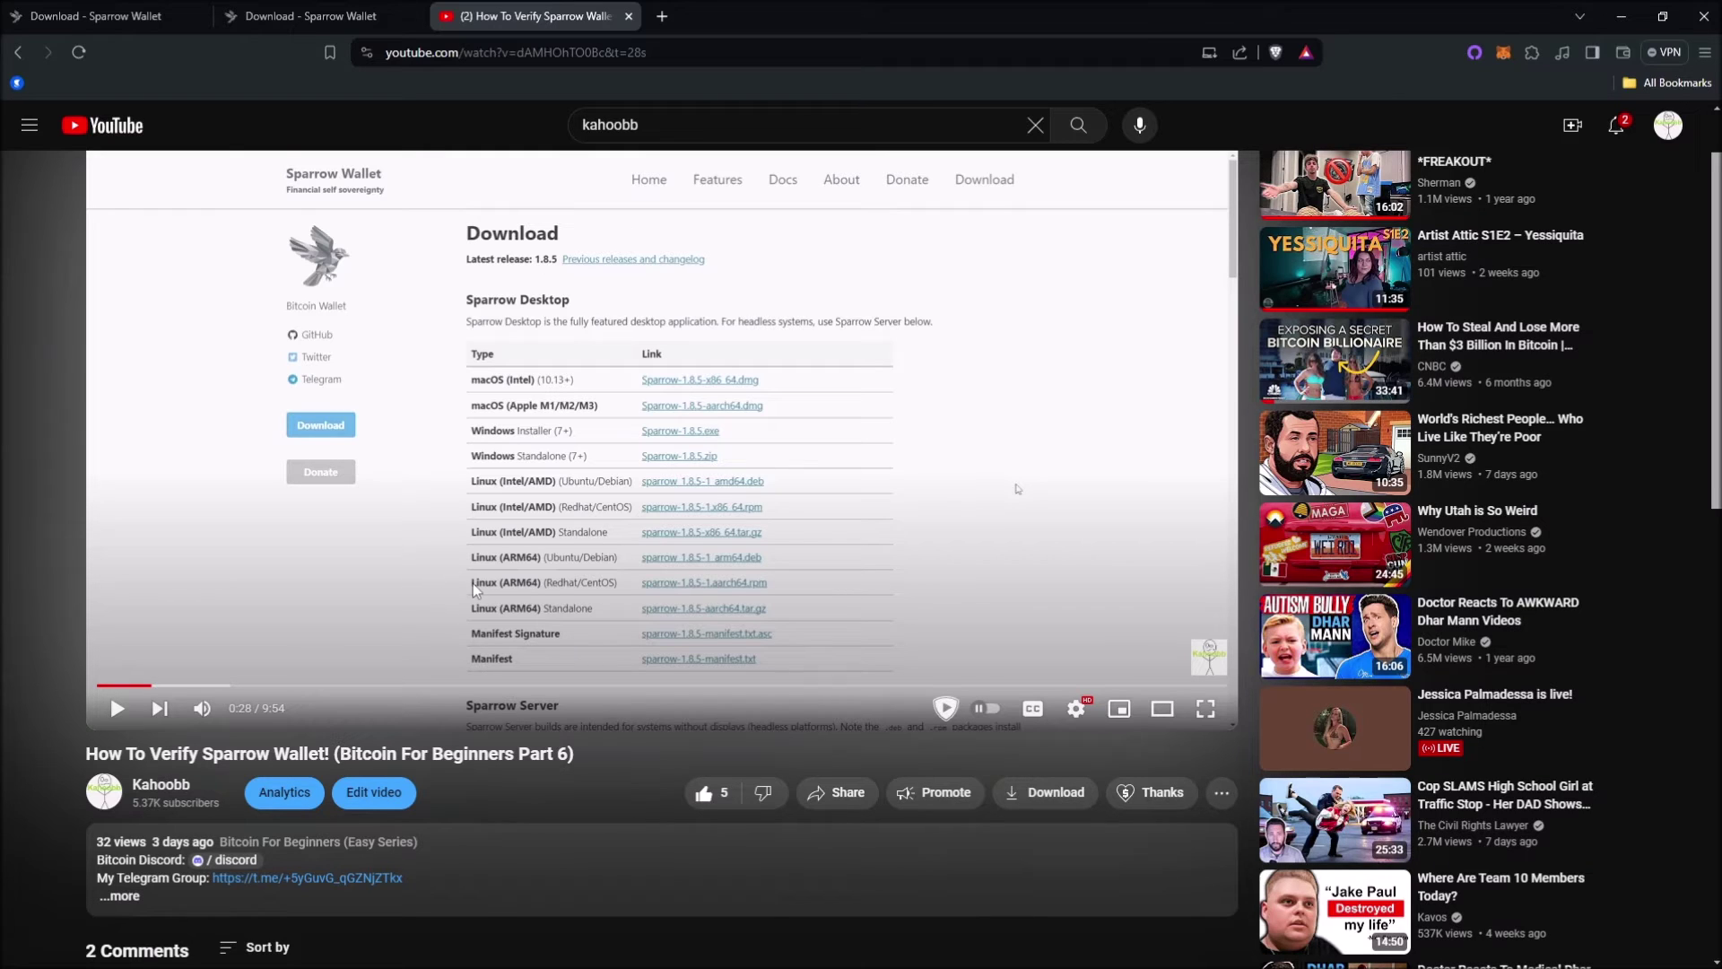
pyautogui.scroll(1, 472, 583)
pyautogui.click(92, 13)
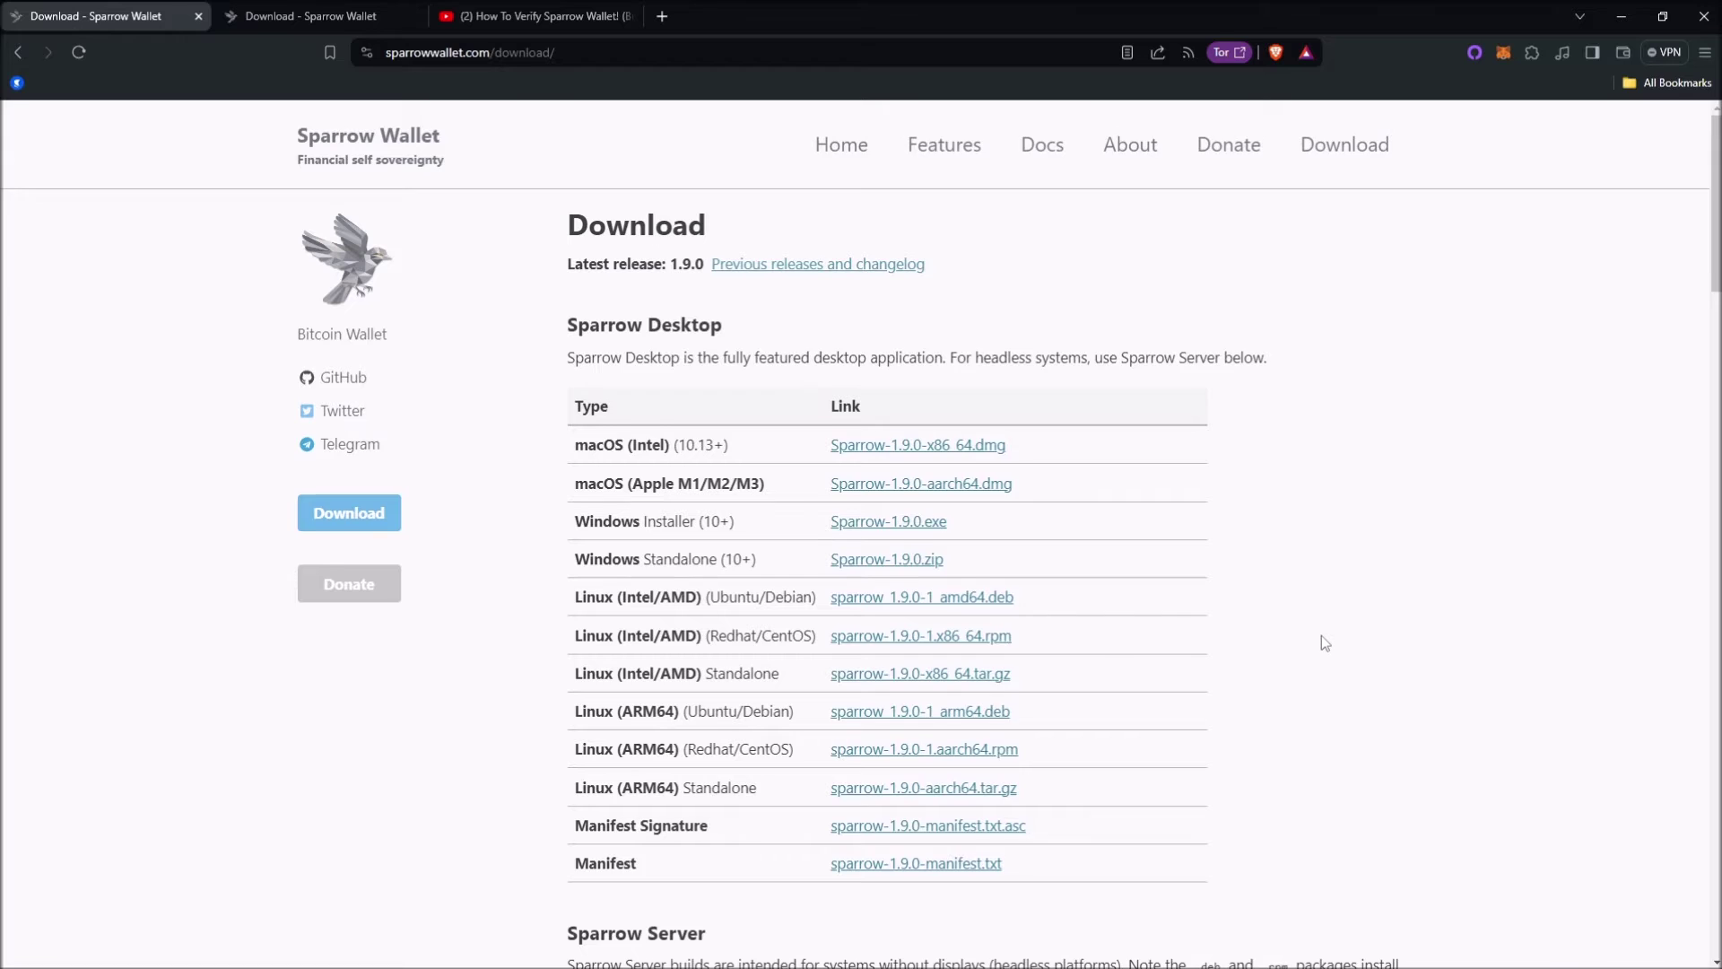
pyautogui.scroll(-2, 1321, 635)
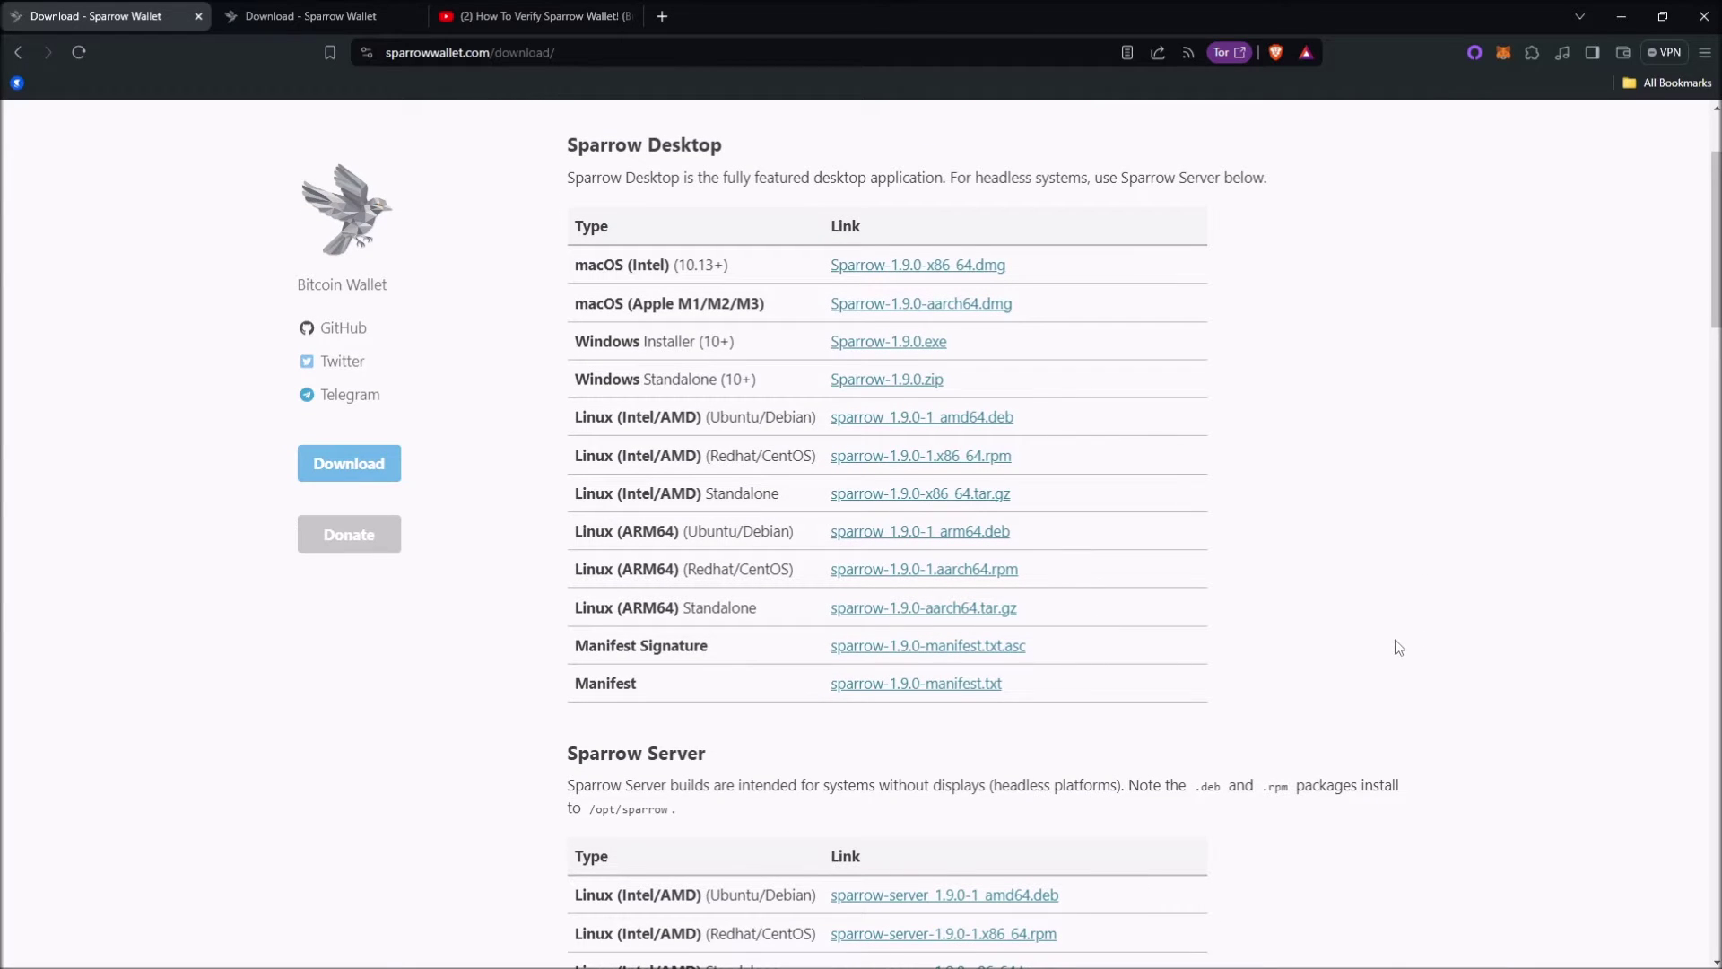
pyautogui.scroll(-1, 1396, 639)
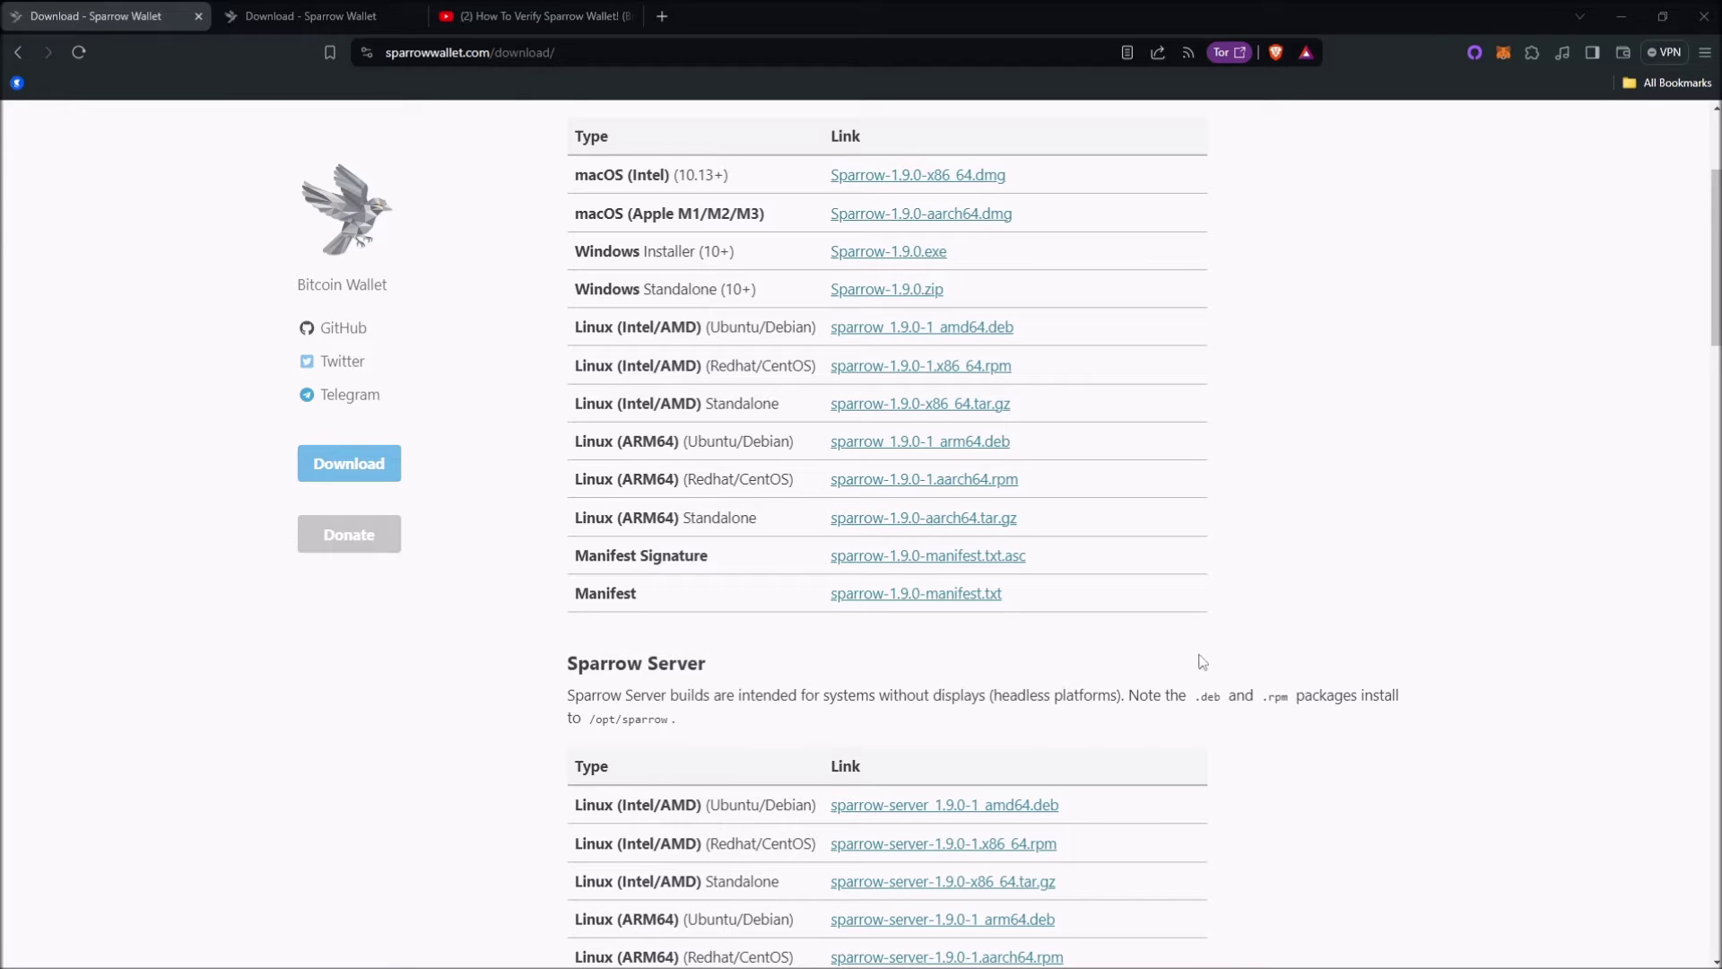
pyautogui.click(1381, 557)
pyautogui.scroll(1, 1396, 559)
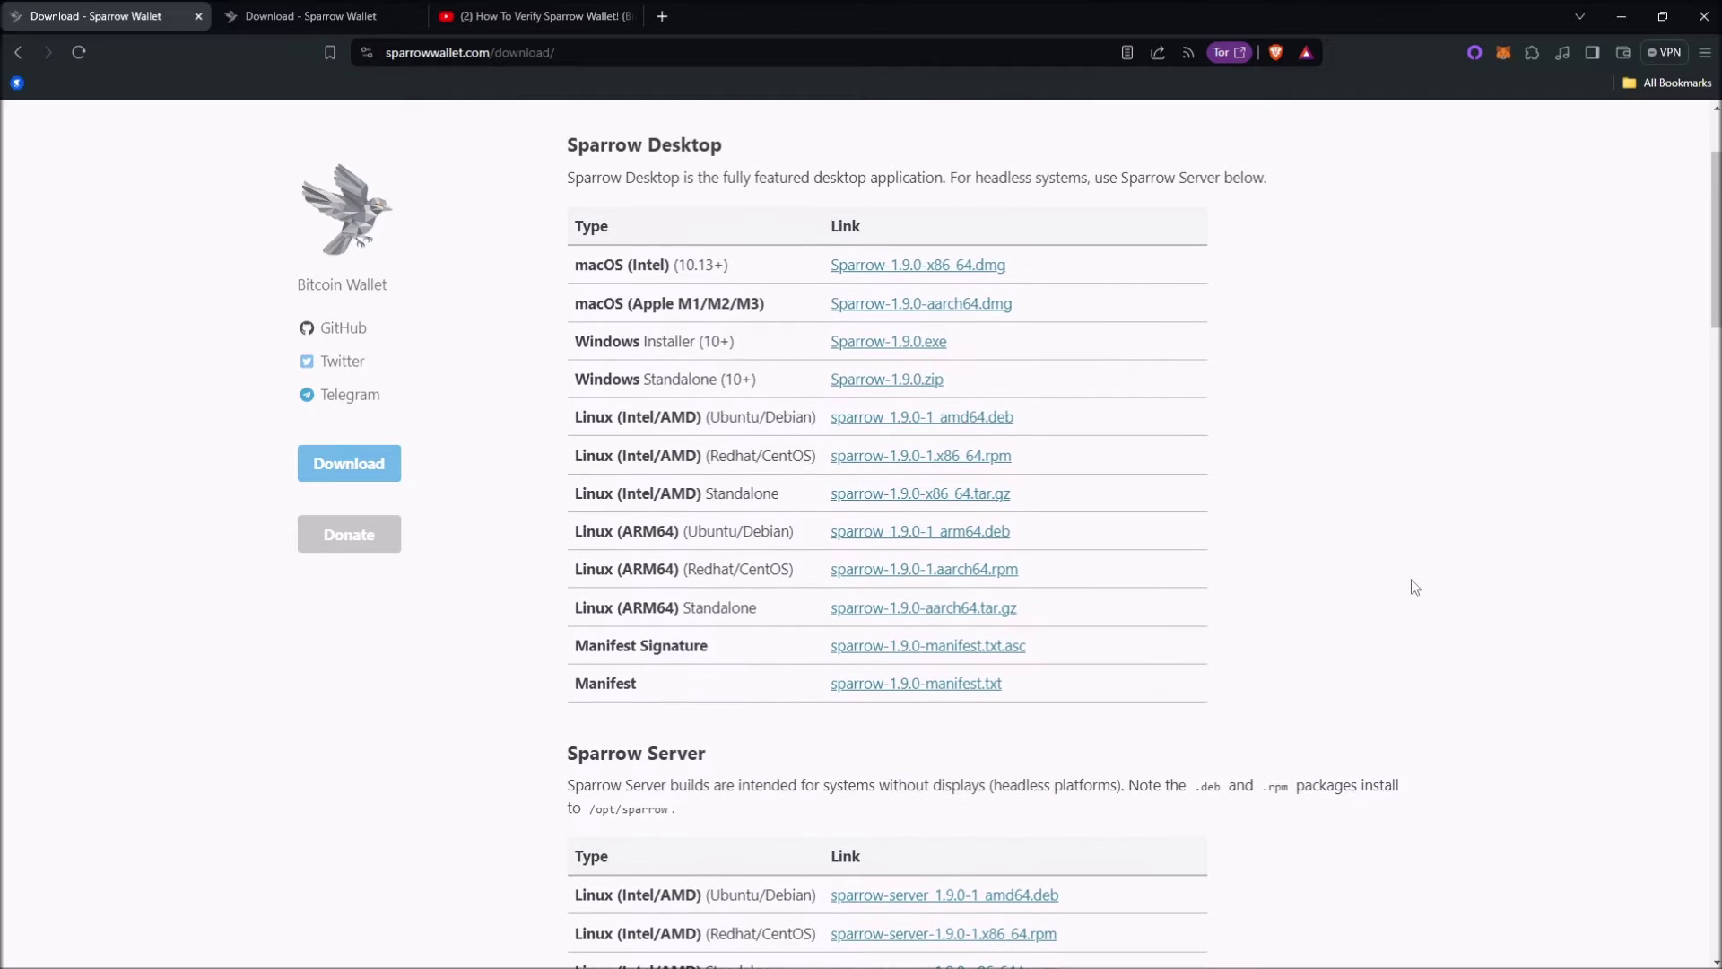
pyautogui.scroll(1, 1410, 584)
pyautogui.scroll(-1, 1407, 602)
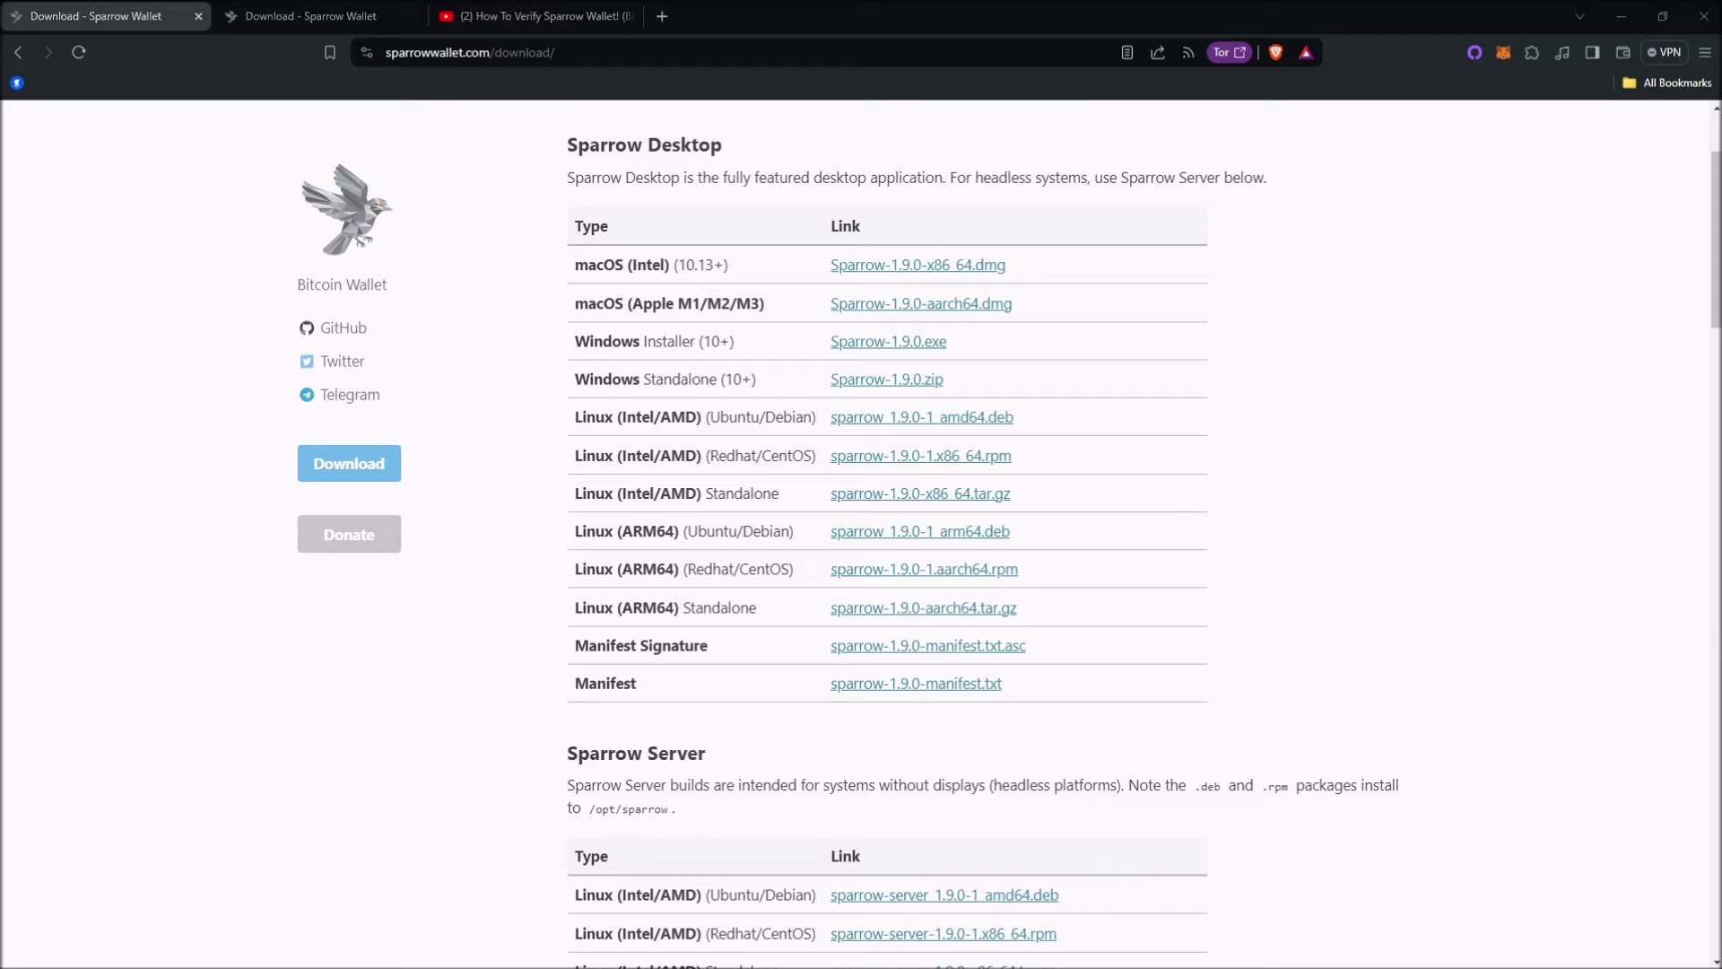
pyautogui.scroll(-4, 1317, 590)
pyautogui.scroll(-7, 1325, 563)
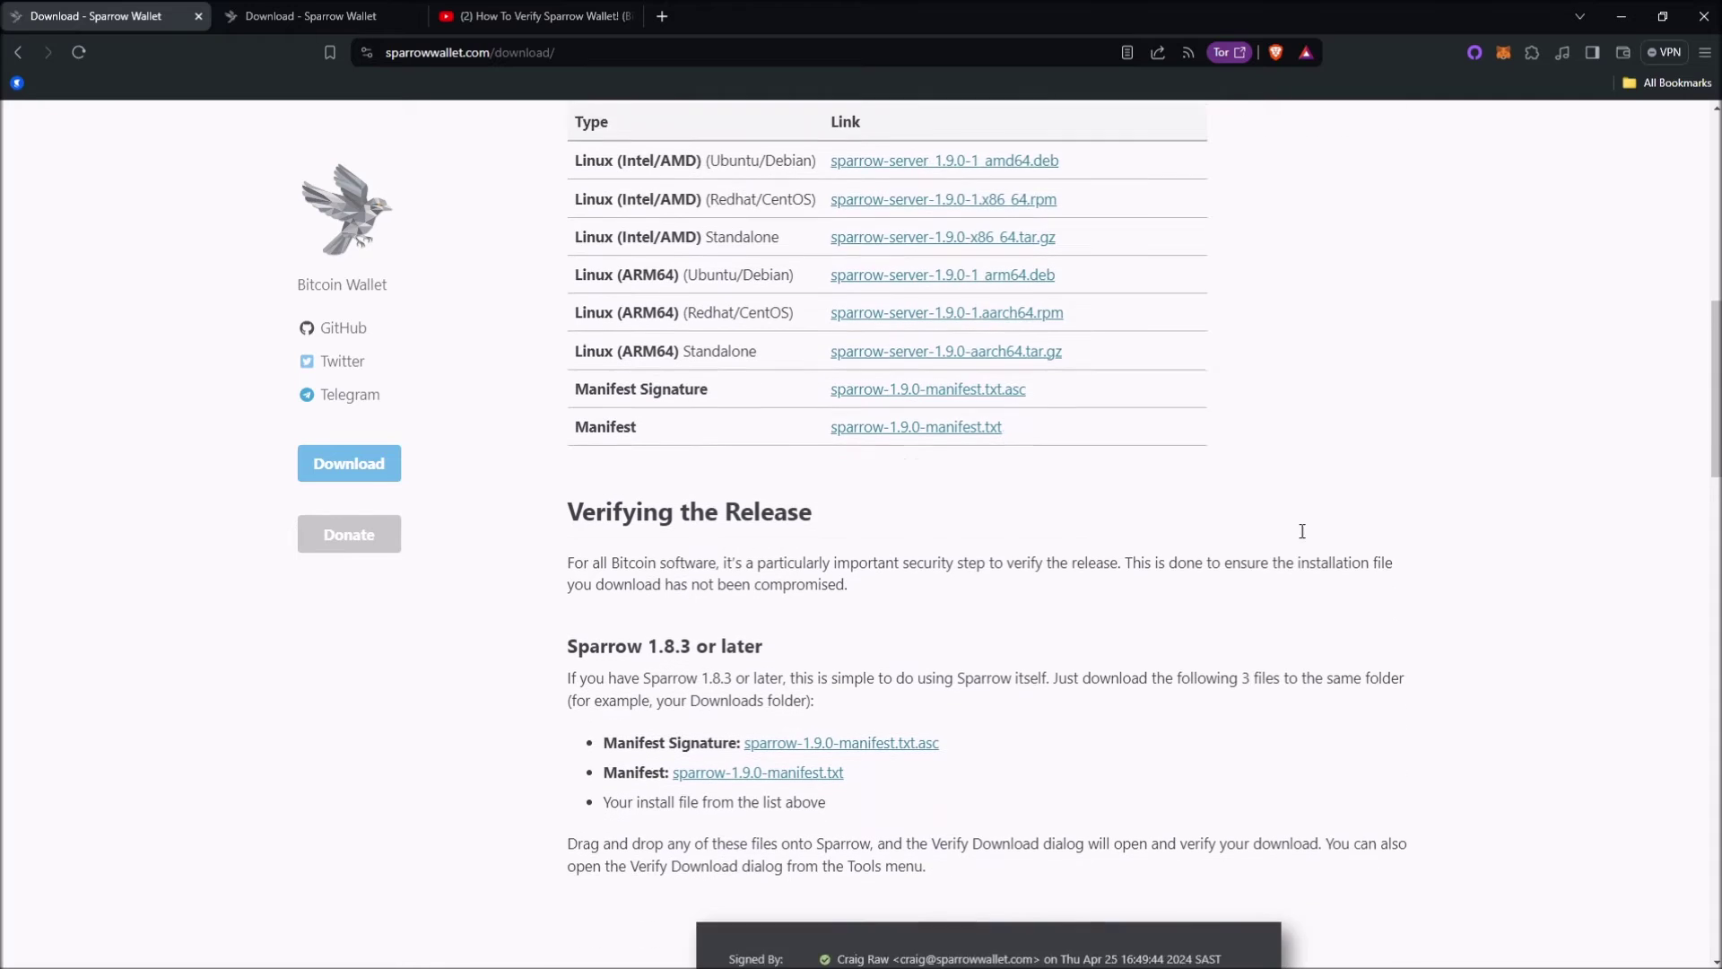
pyautogui.scroll(-1, 746, 465)
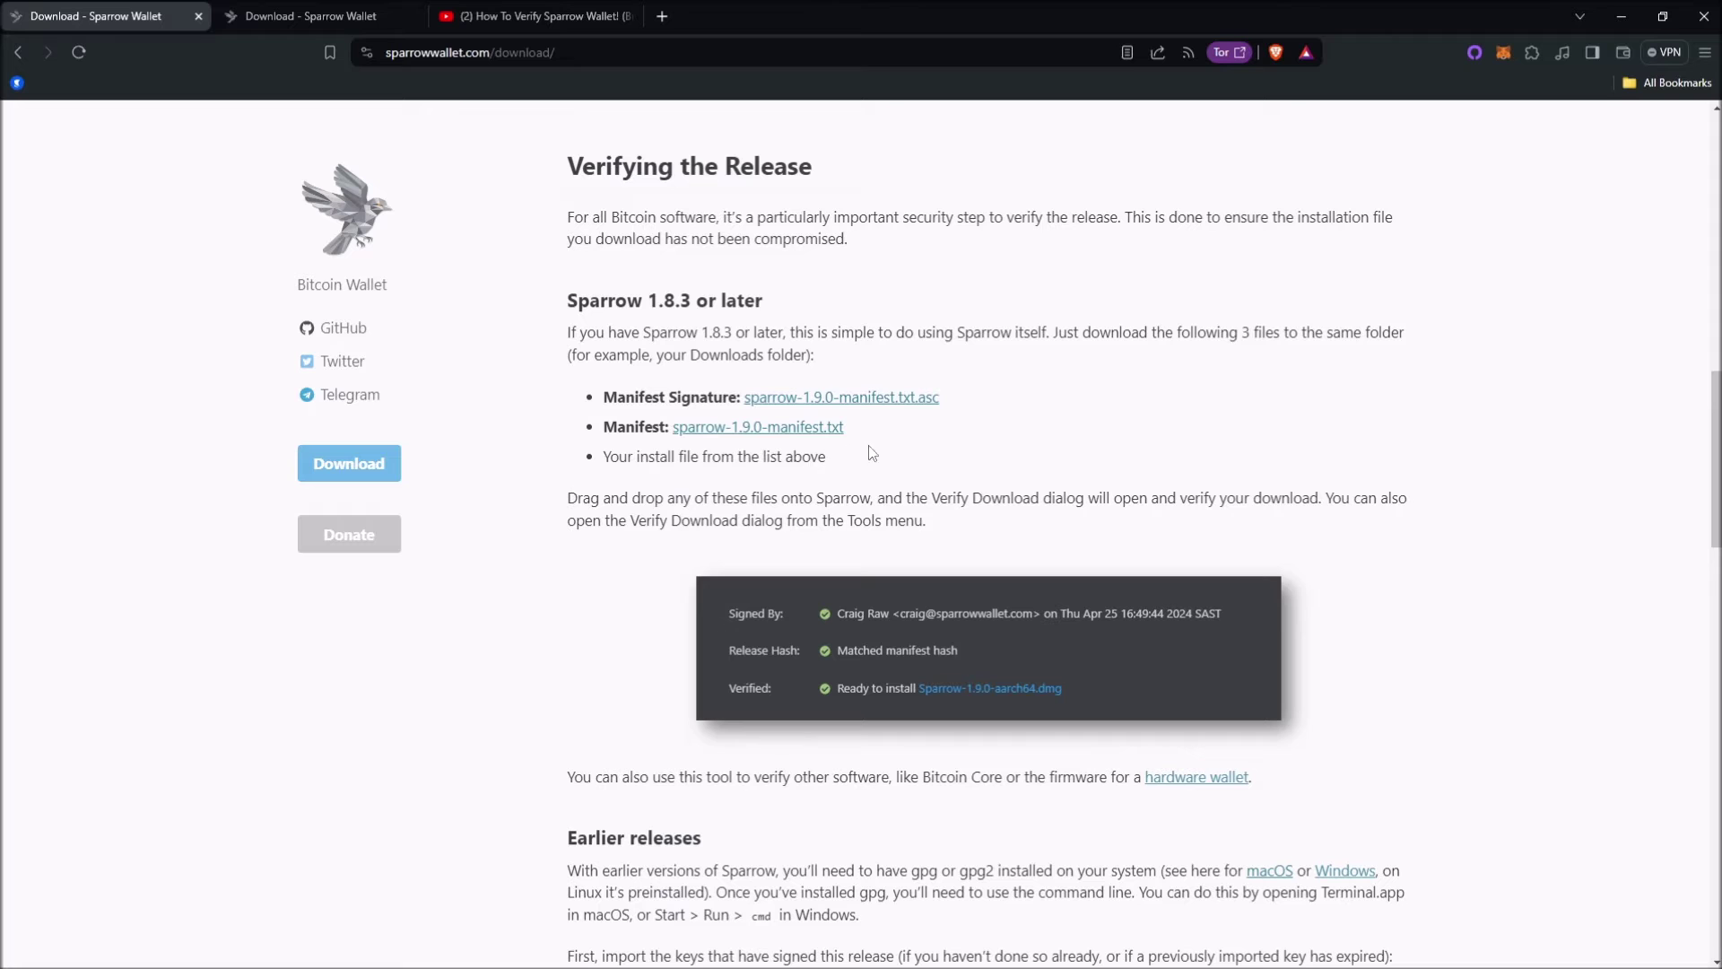
pyautogui.scroll(10, 888, 413)
pyautogui.scroll(4, 886, 502)
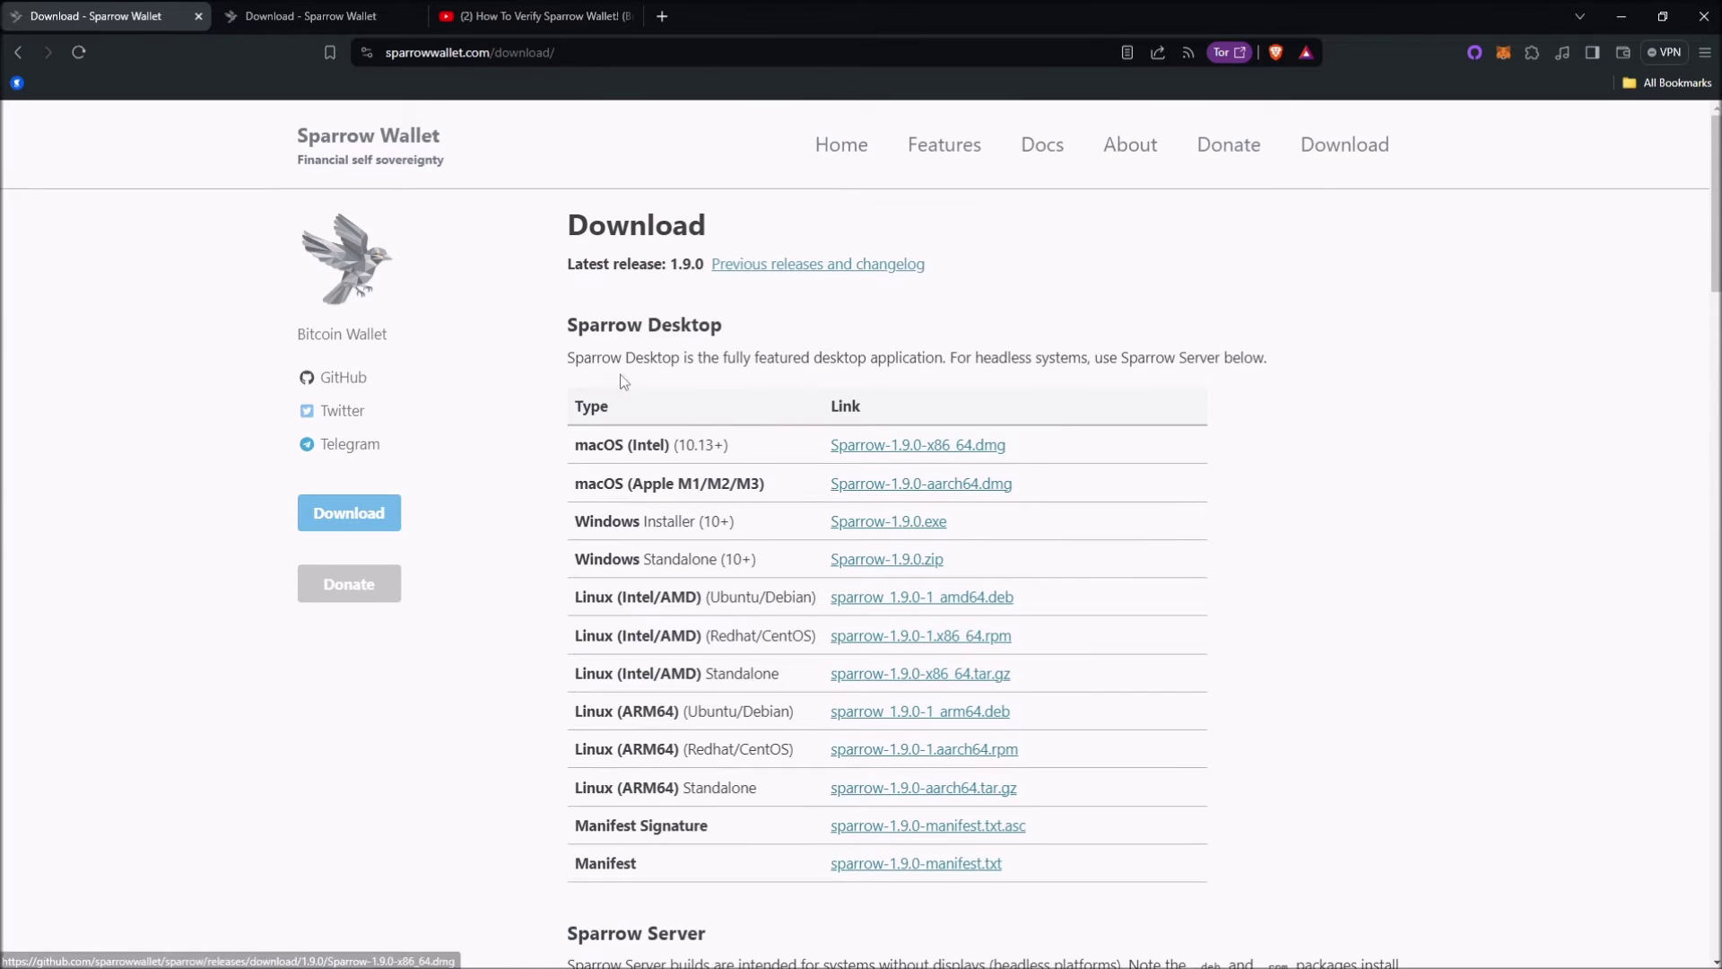
pyautogui.scroll(-2, 619, 323)
pyautogui.scroll(-1, 692, 511)
pyautogui.scroll(2, 953, 769)
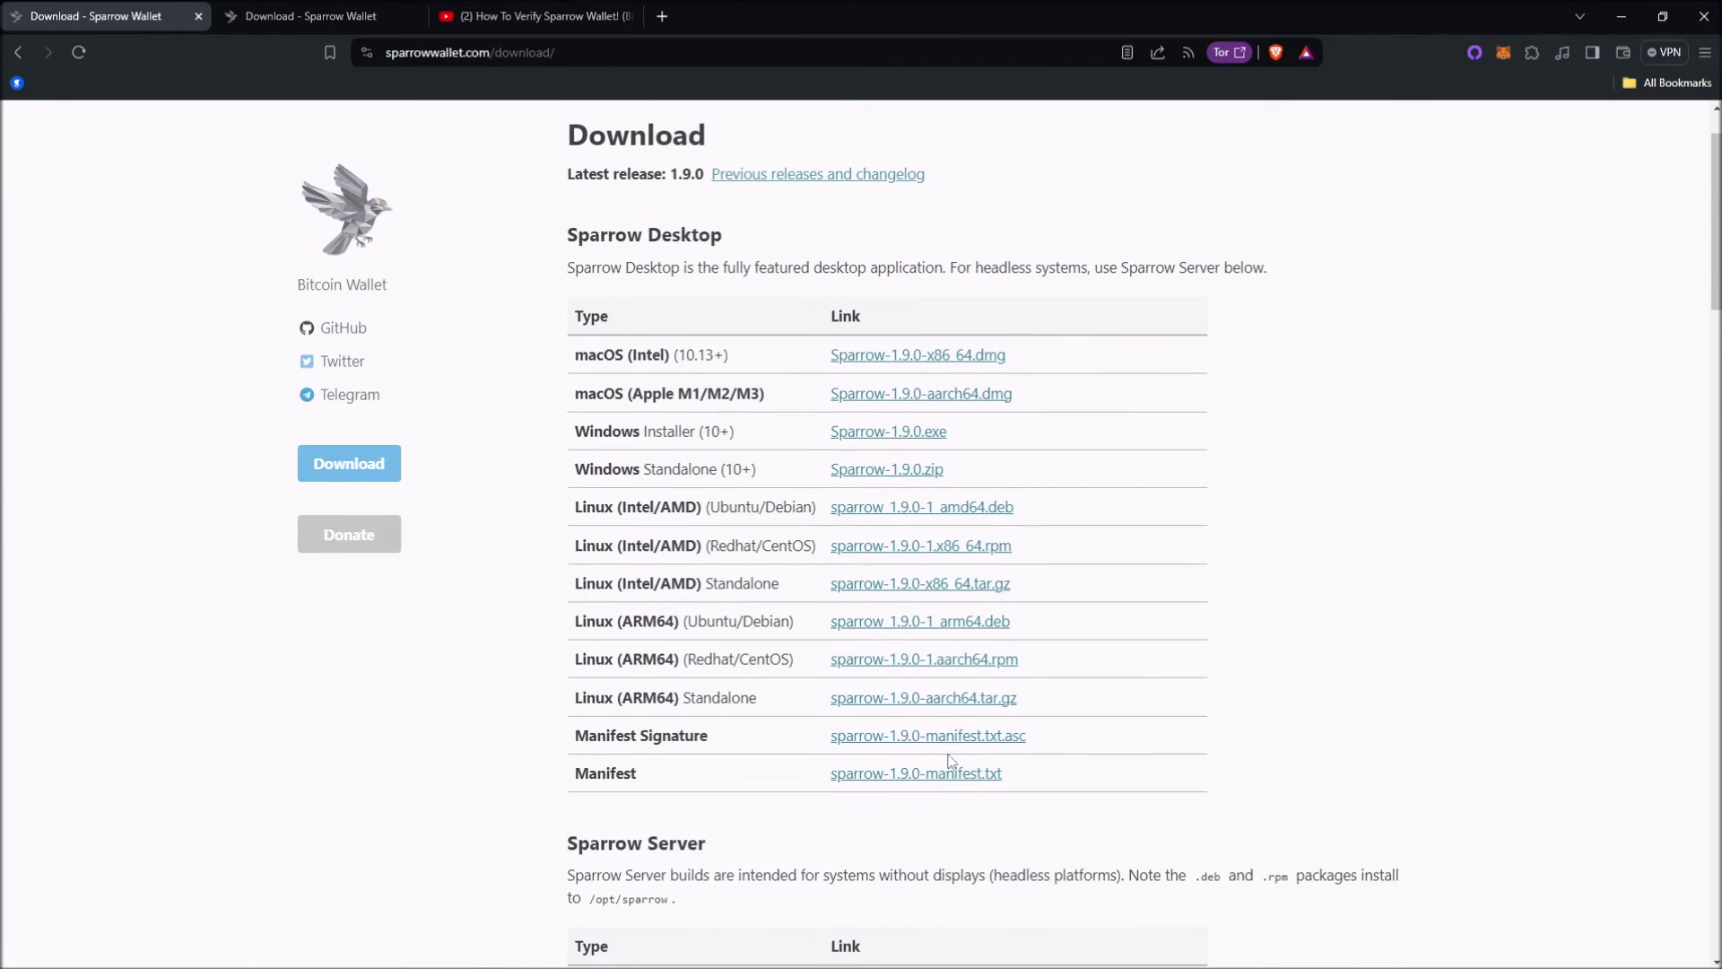
pyautogui.scroll(-1, 961, 707)
# Start downloading sparrow-1.9.0-manifest.txt, then close the Save As dialog without saving.
pyautogui.click(944, 692)
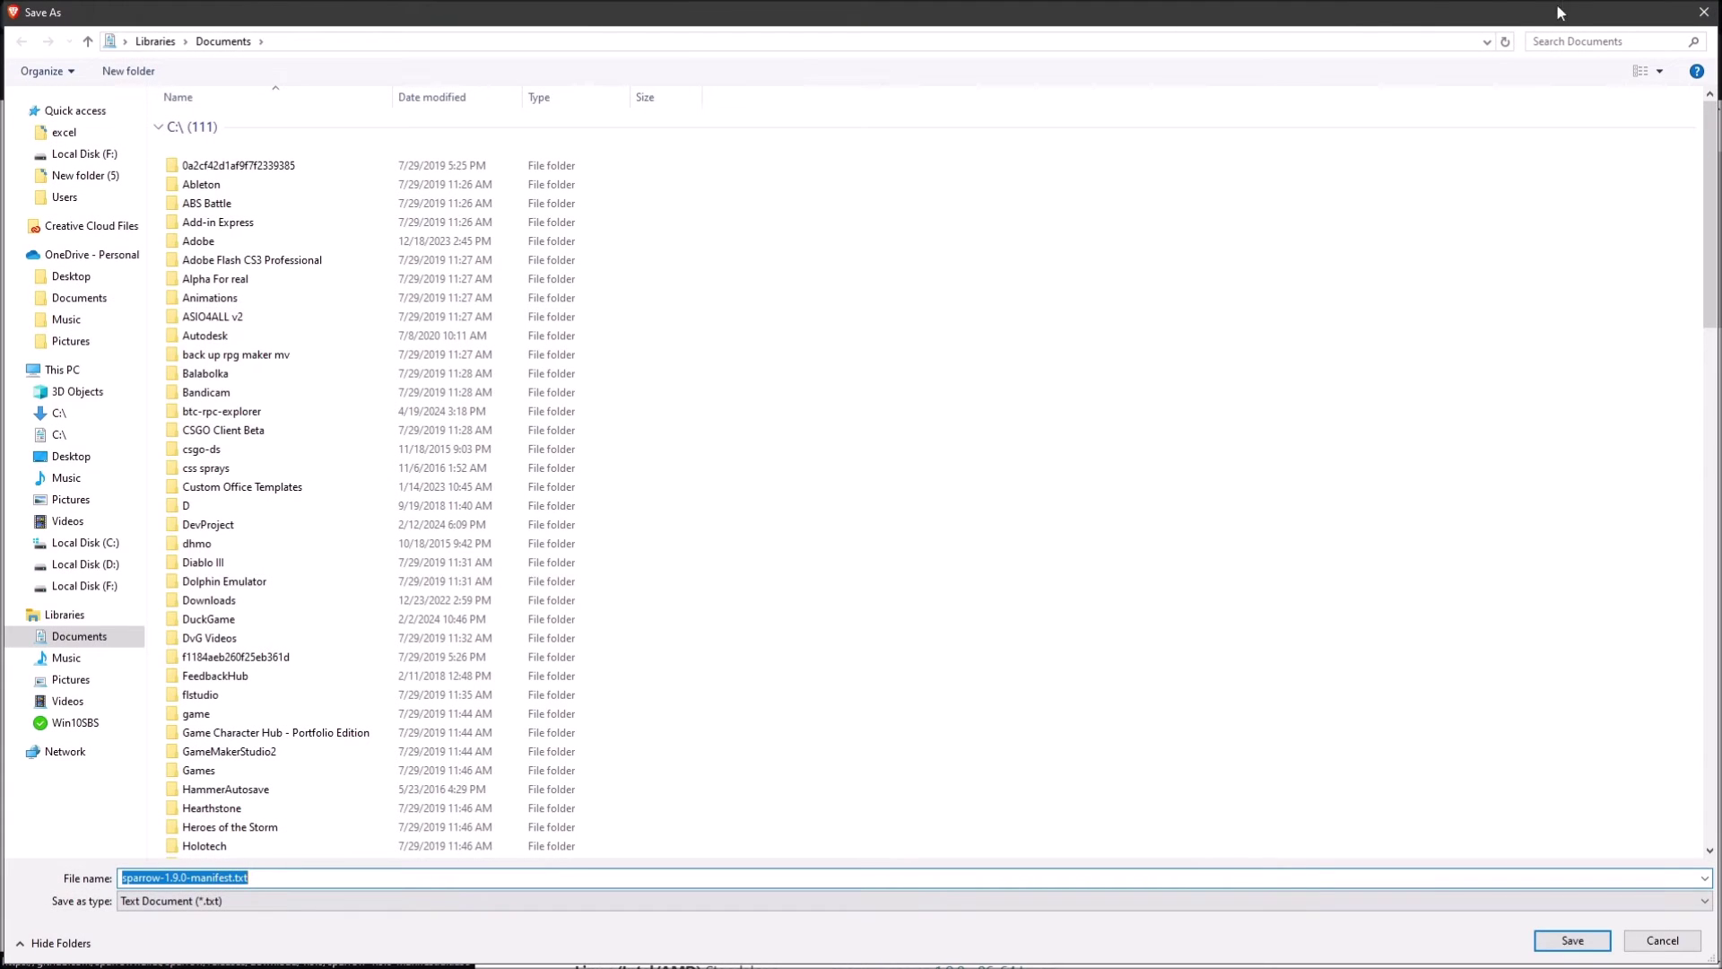
pyautogui.click(1703, 12)
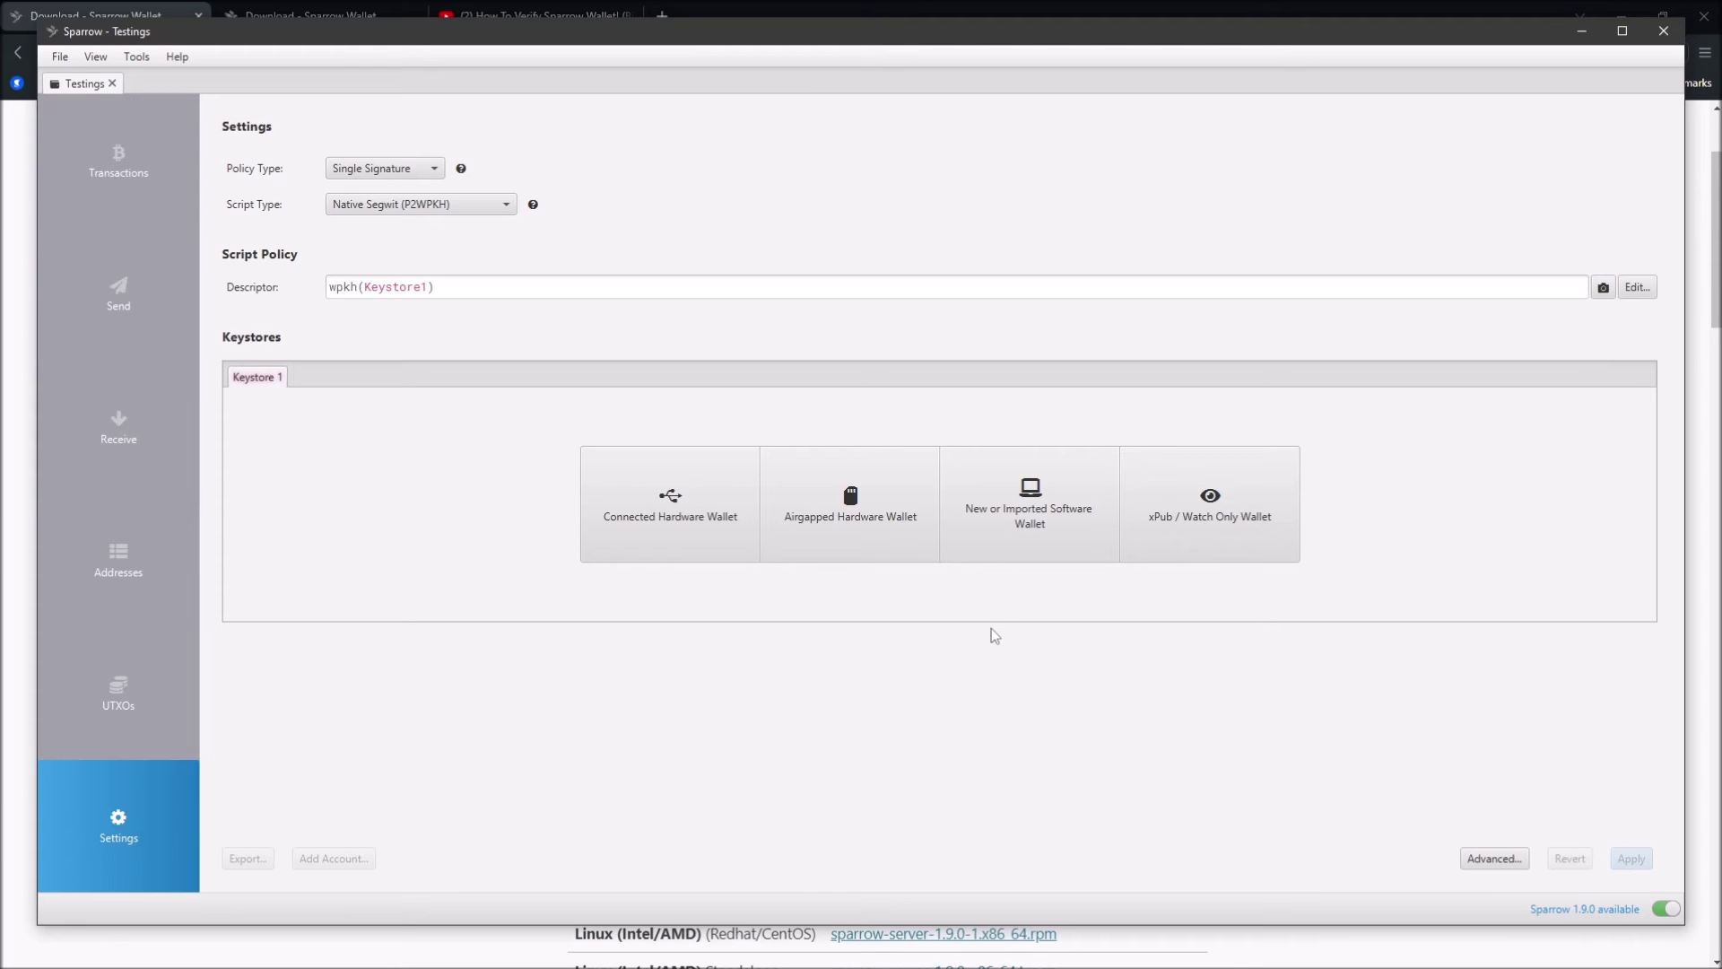
# Drop a downloaded Sparrow 1.9.0 release file onto Sparrow's Keystore 1 panel for verification.
pyautogui.click(956, 616)
pyautogui.moveTo(1718, 502); pyautogui.dragTo(965, 670)
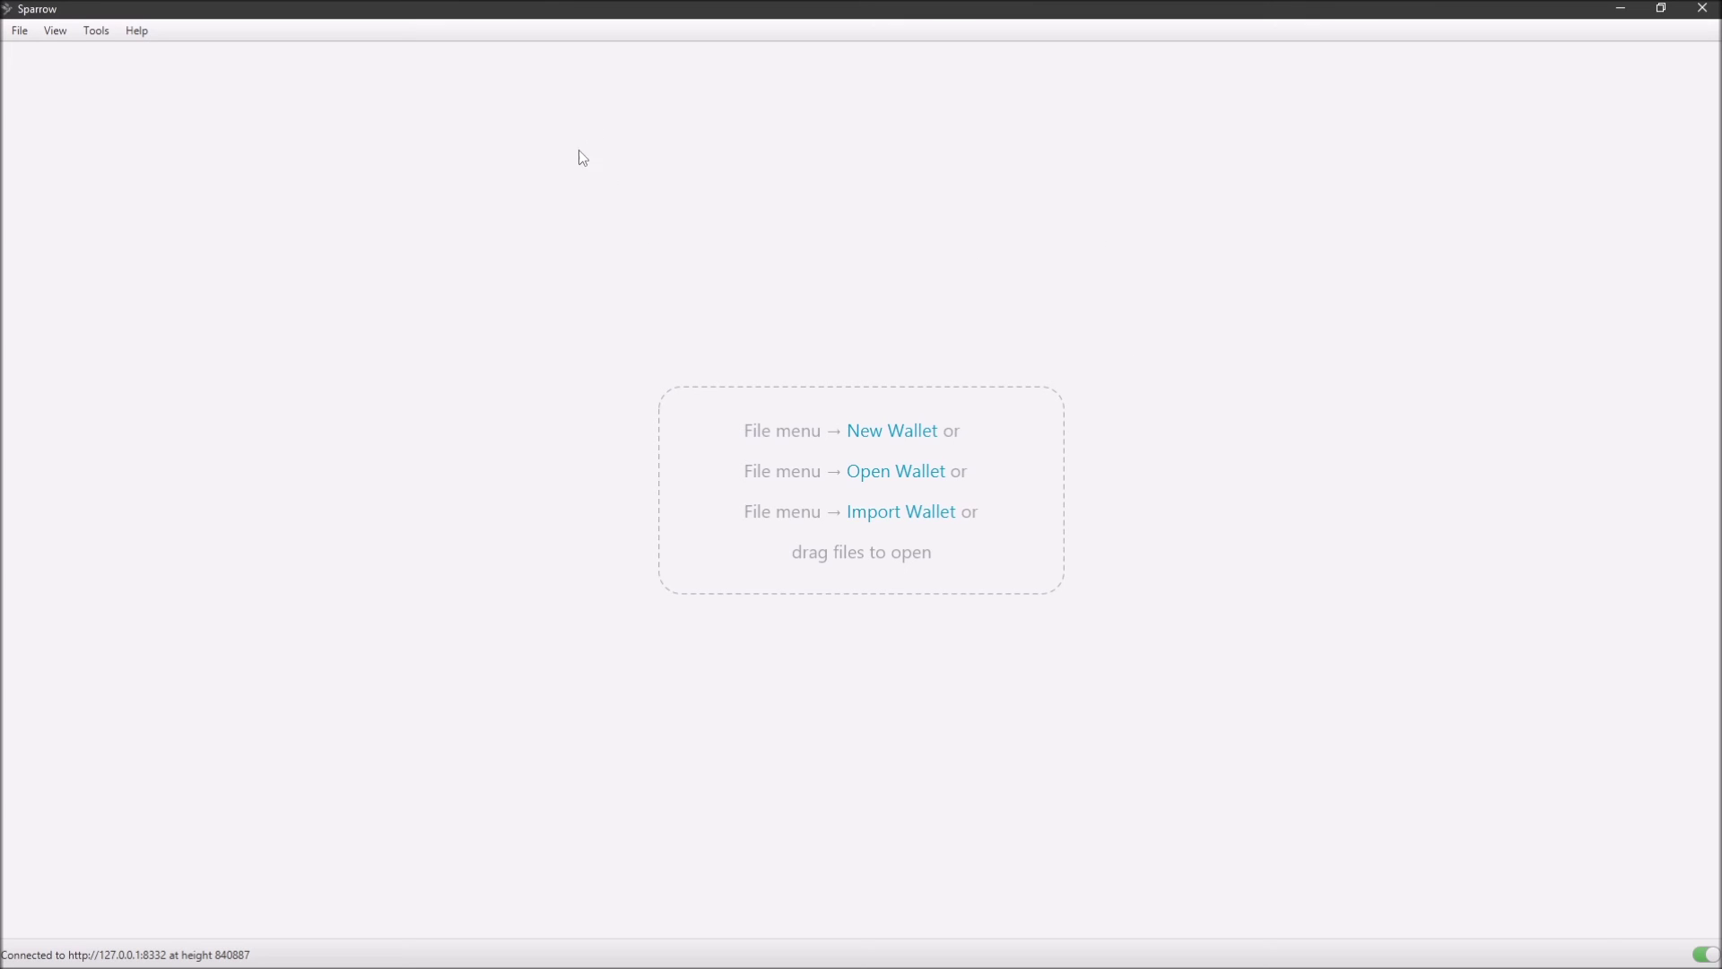
# Show Help > About Sparrow, confirming the installed version is 1.9.0.
pyautogui.click(141, 36)
pyautogui.click(162, 170)
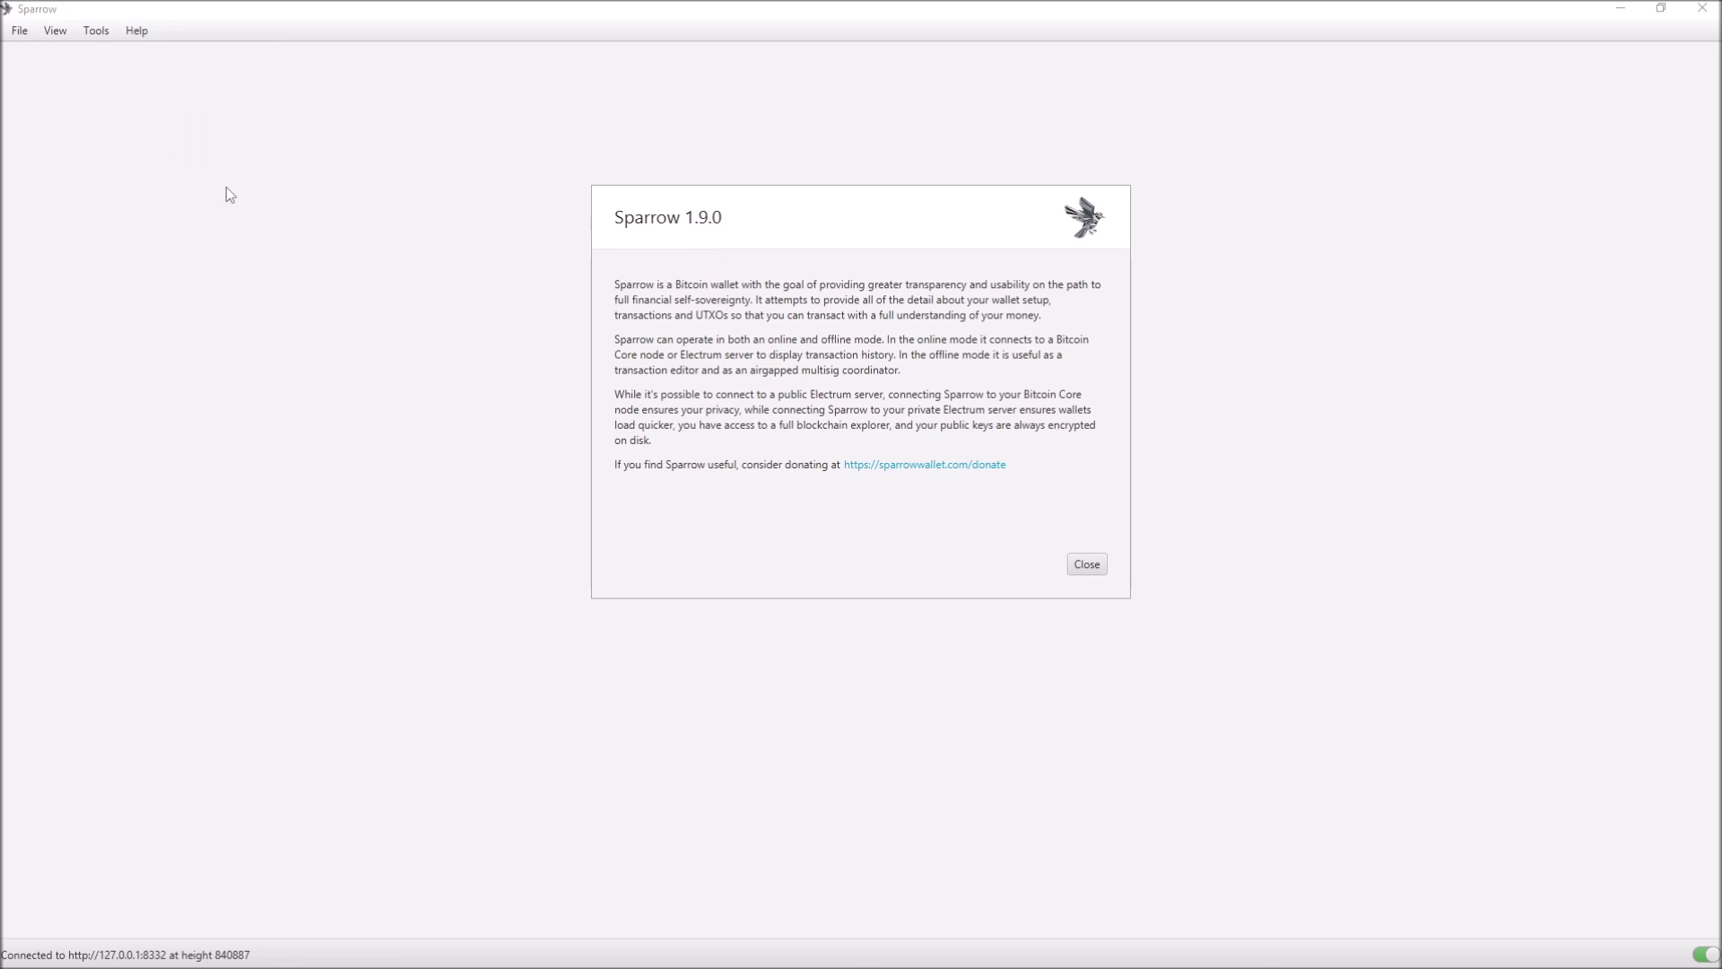